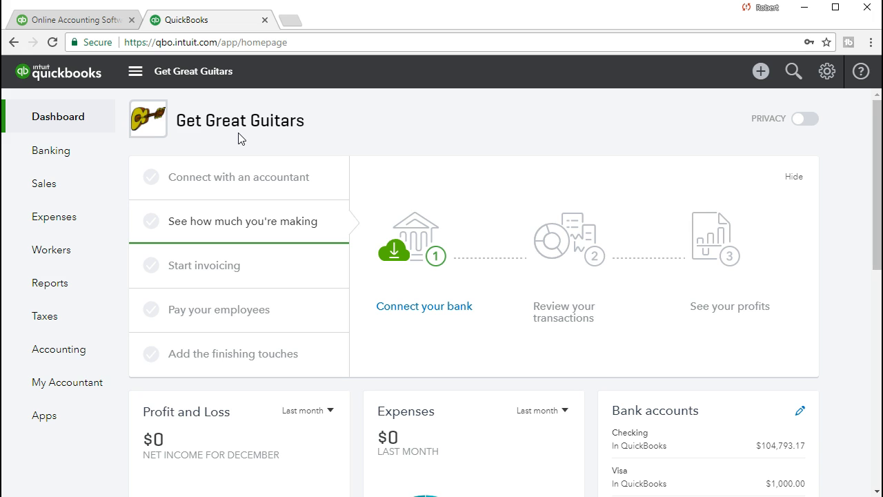
- Open a new Receive Payment form
click(185, 143)
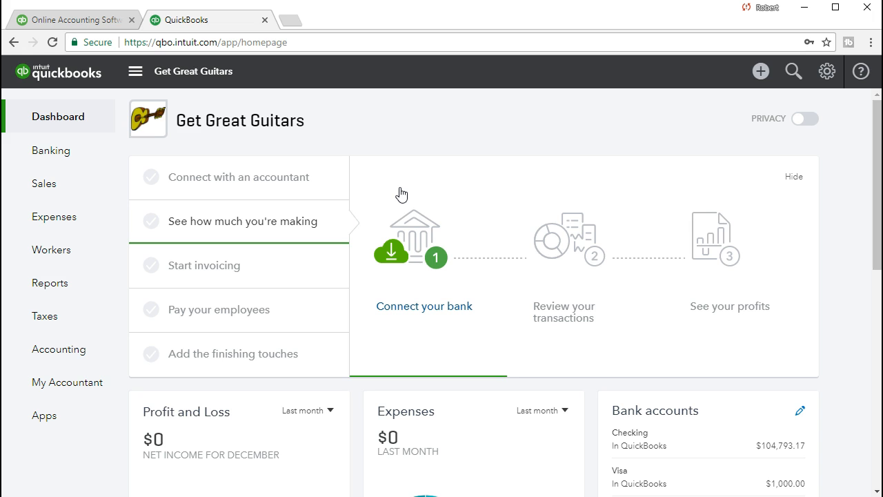
click(758, 71)
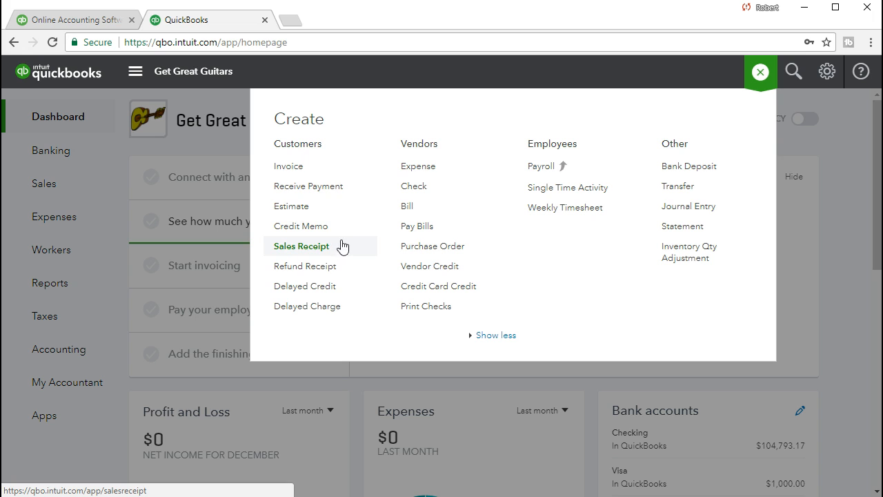
click(361, 191)
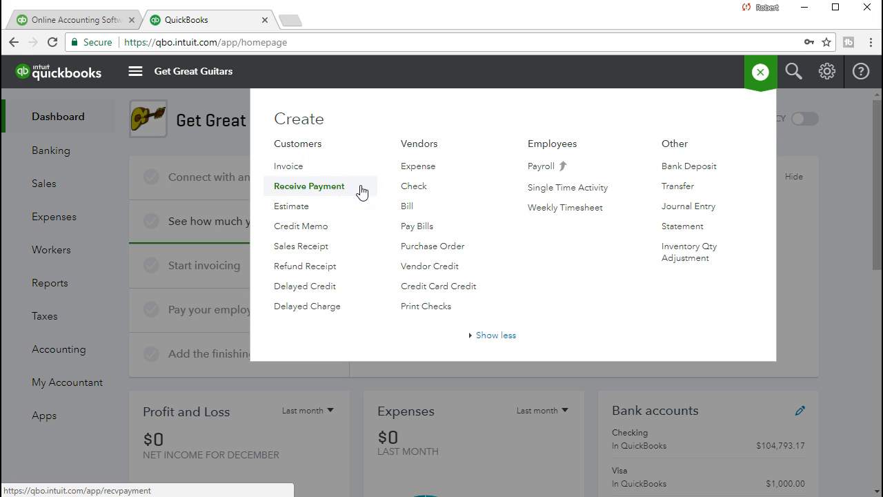
click(363, 174)
click(356, 188)
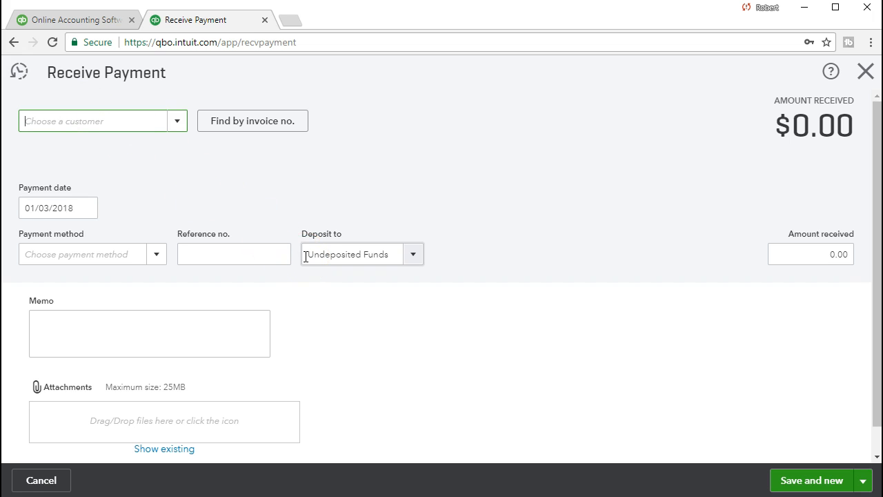
- Choose Anderson Guitars as the customer for the payment
click(123, 124)
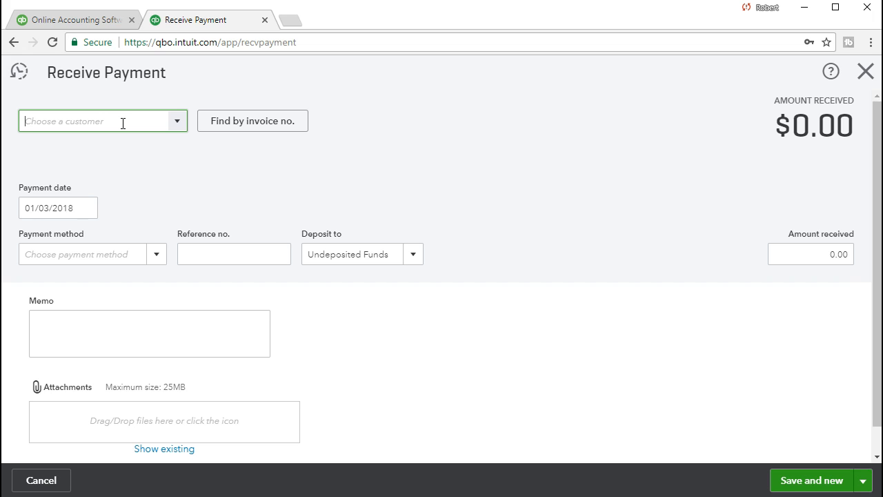
click(175, 129)
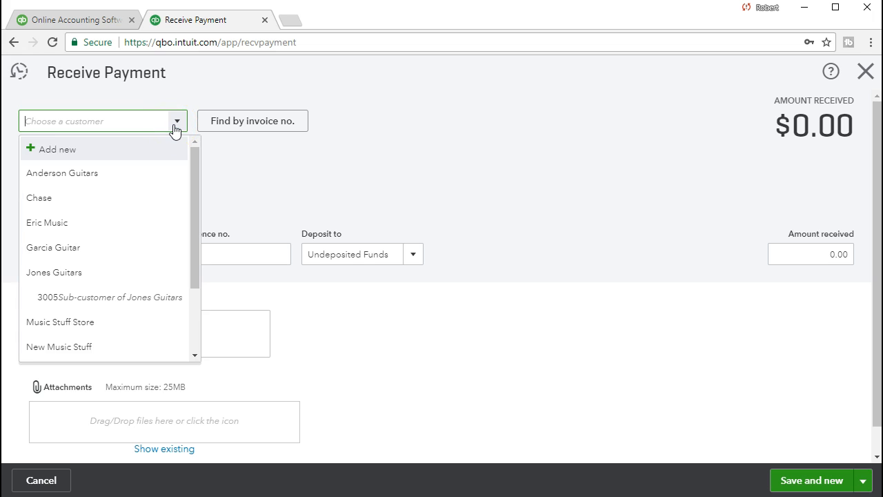
text(Anderson Guitars)
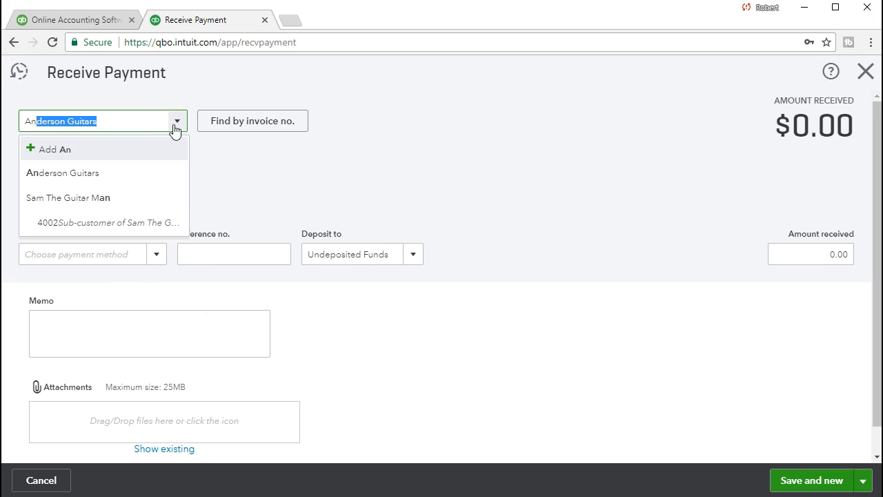
click(145, 178)
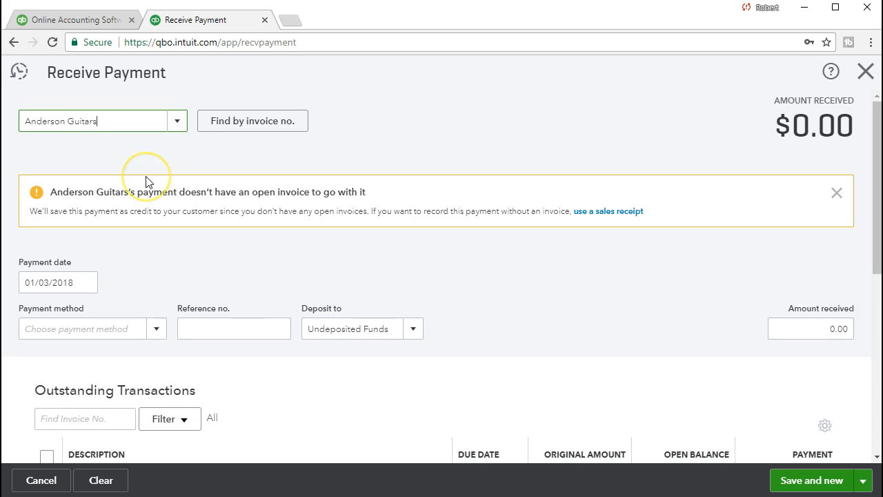
key(Tab)
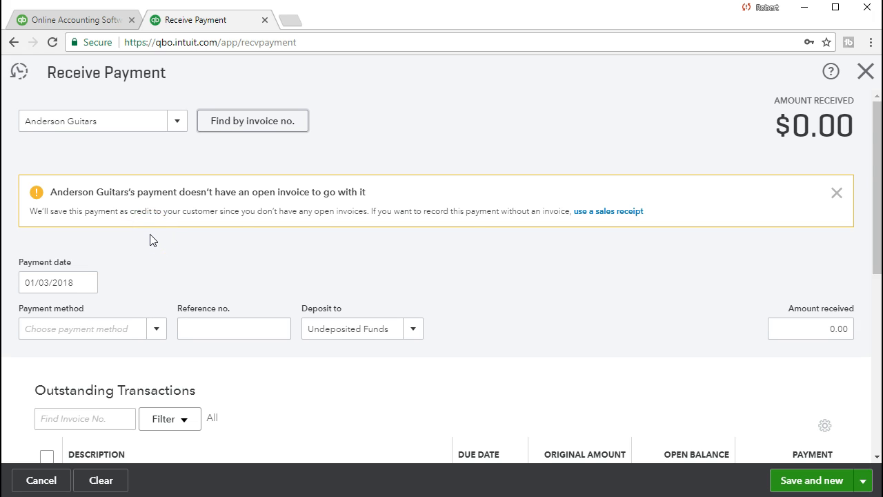
- Set the payment date to 02/16/2021
scroll(153, 240, down, 2)
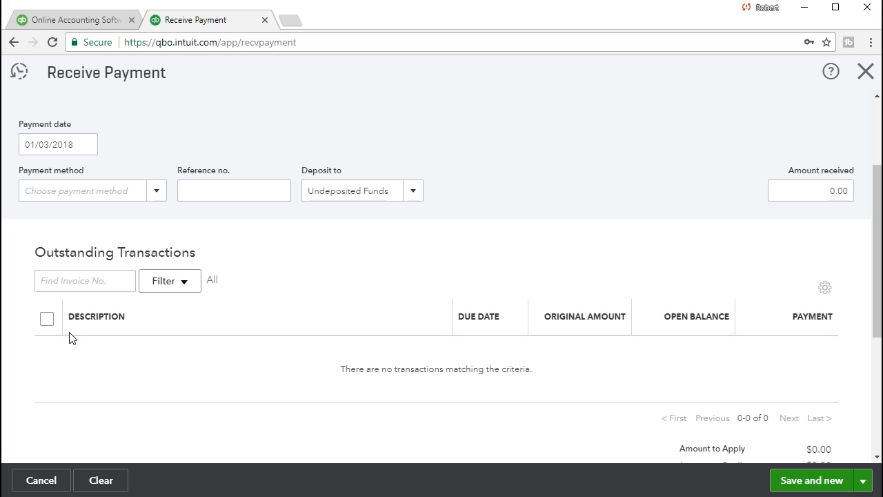
scroll(69, 337, up, 2)
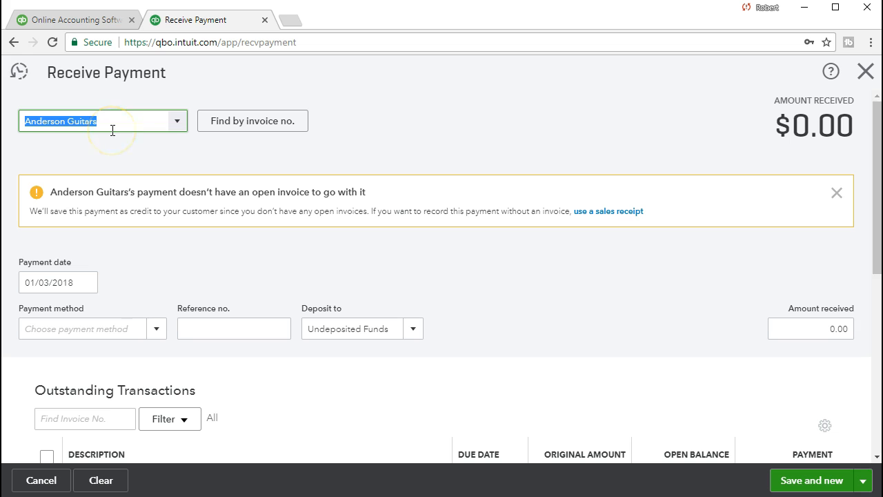
key(Tab)
key(Tab)
key(Tab)
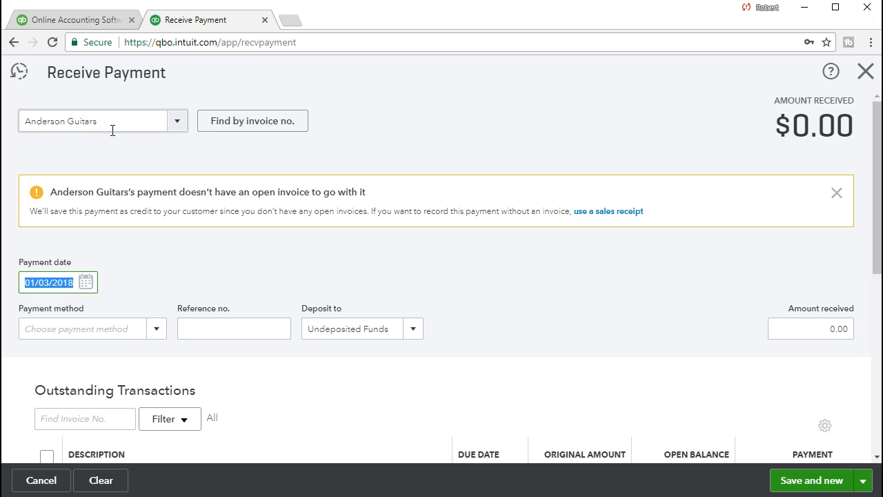
text(021621)
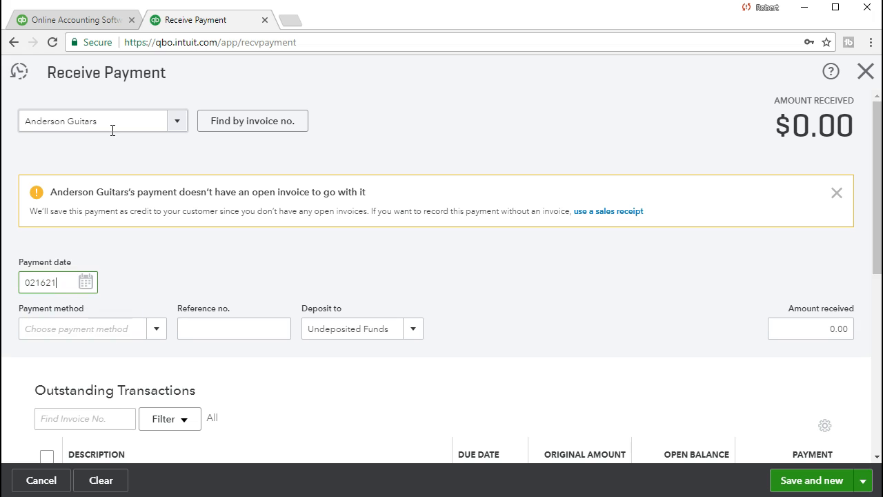
key(Tab)
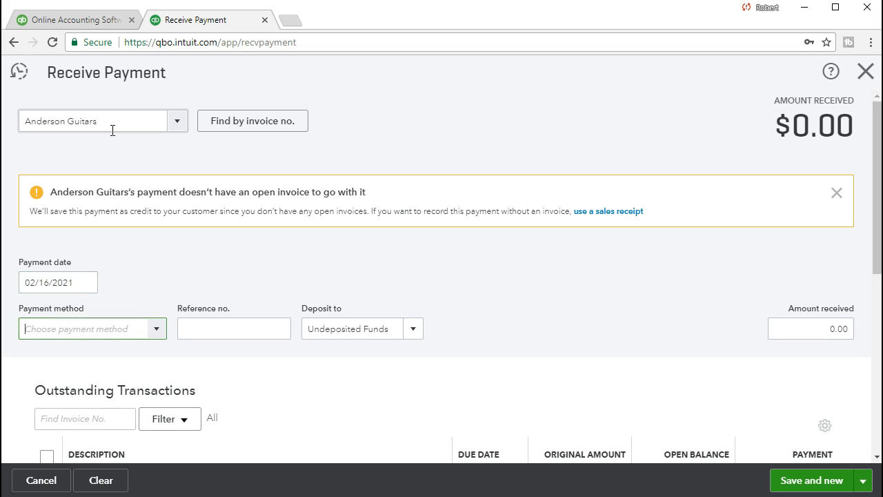
- Set the payment method to Check
click(68, 299)
scroll(135, 257, down, 1)
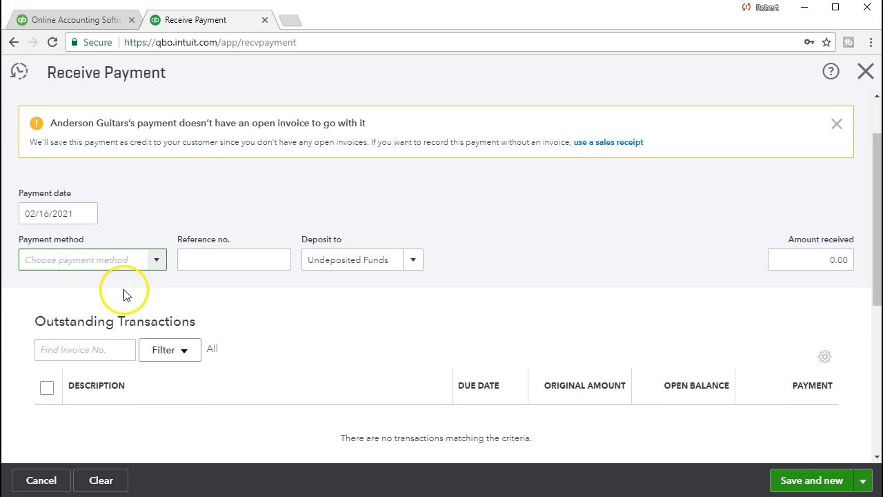
click(155, 262)
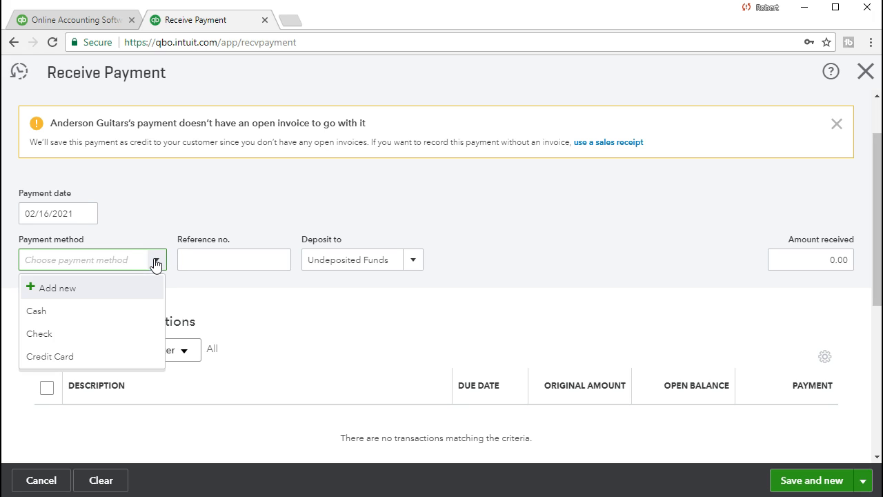
click(87, 334)
key(Tab)
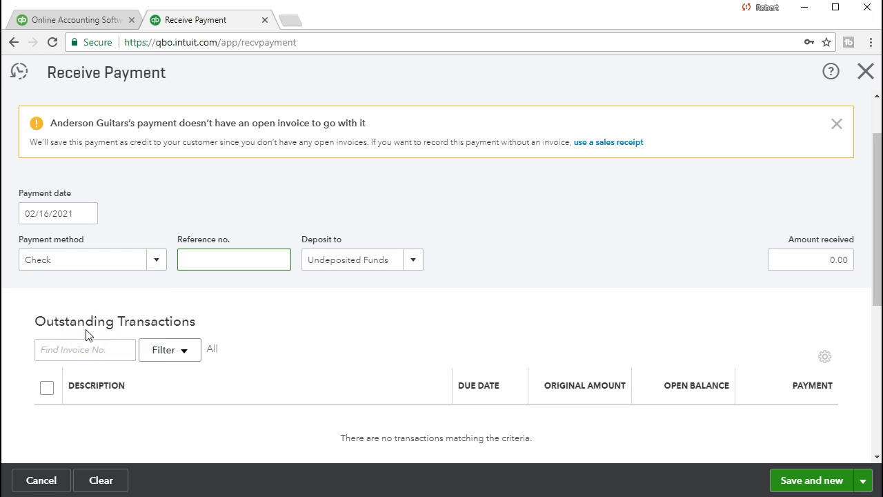
- Enter reference number 5243 and an amount received of 250.00, keeping Undeposited Funds as the deposit account
text(5243)
key(Tab)
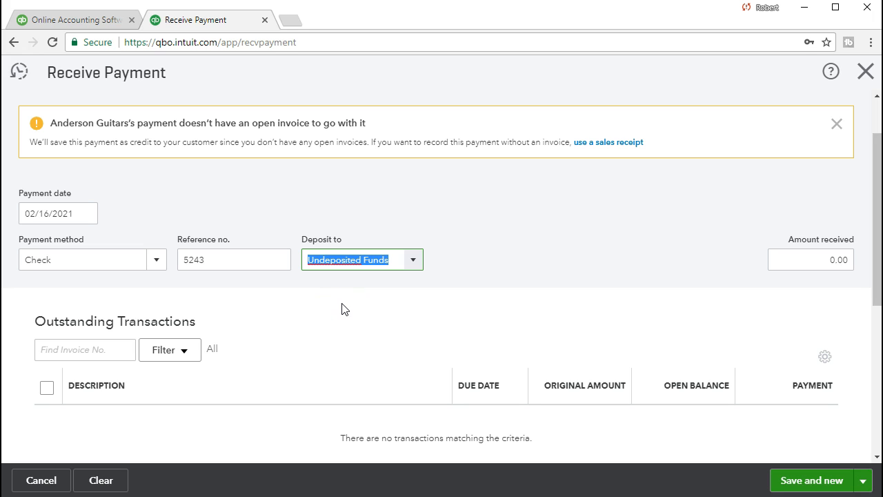
key(Tab)
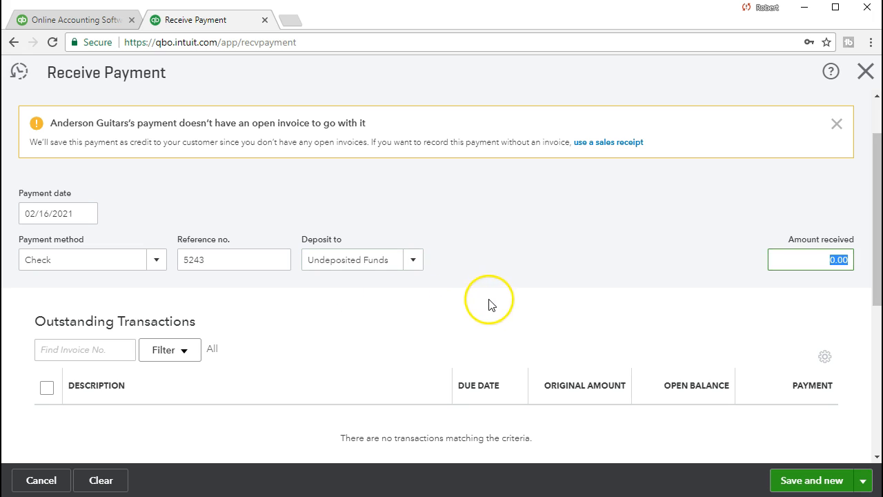
text(2501)
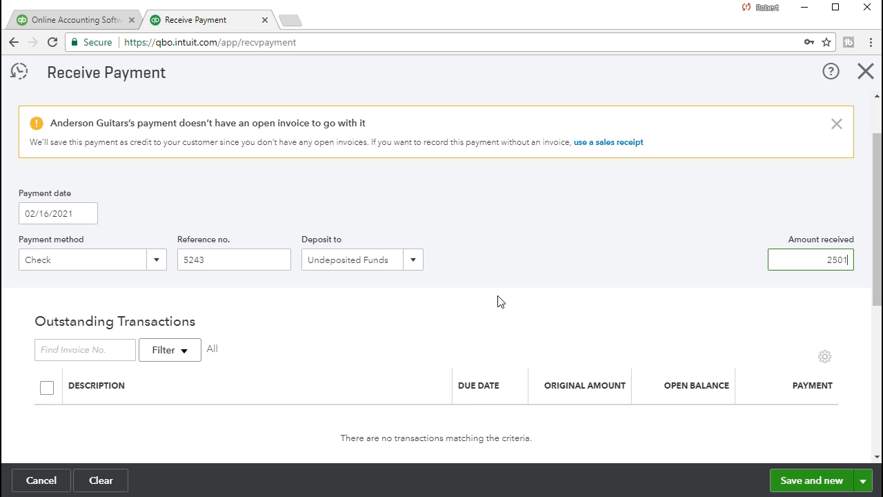
key(BackSpace)
key(Tab)
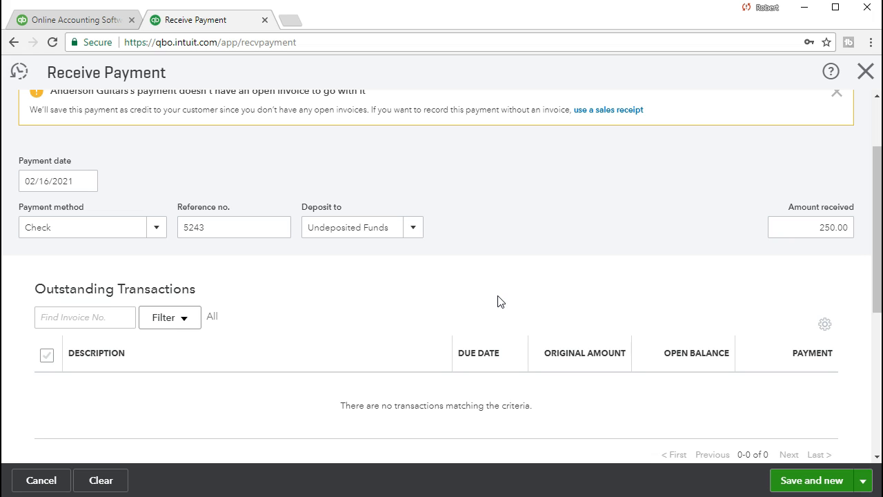
- Save the payment and close the Receive Payment form
scroll(500, 301, up, 1)
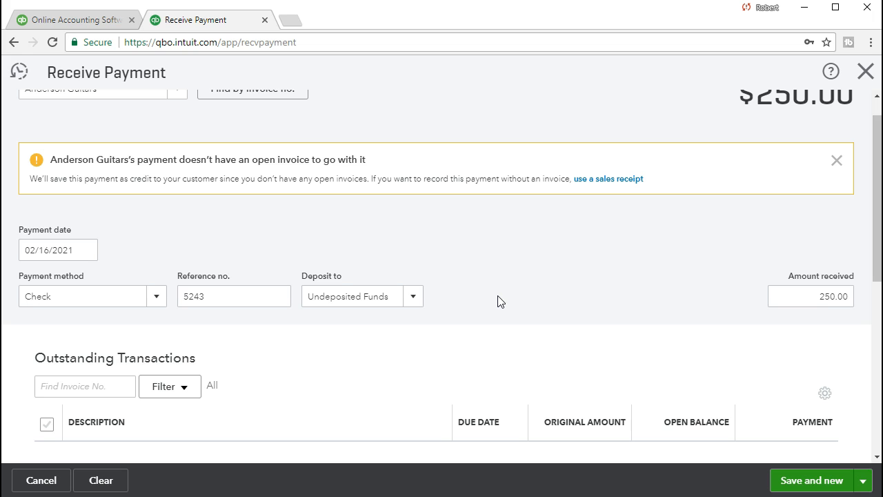
scroll(500, 302, up, 1)
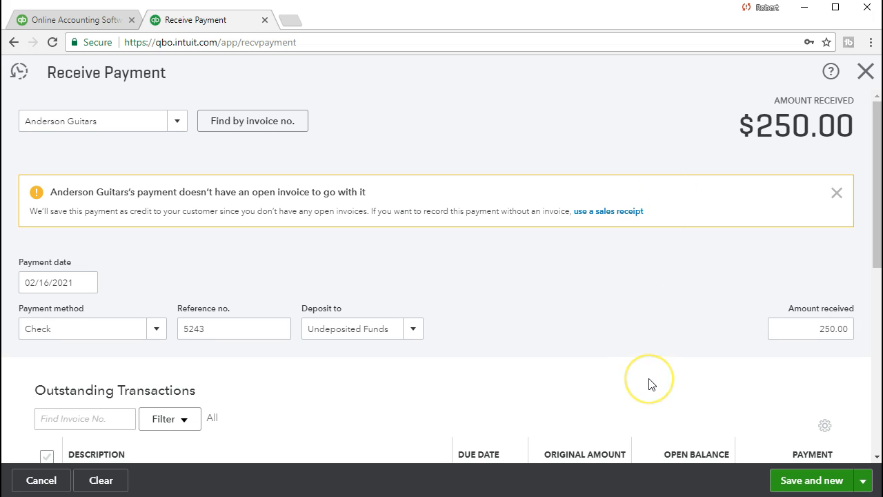
click(793, 482)
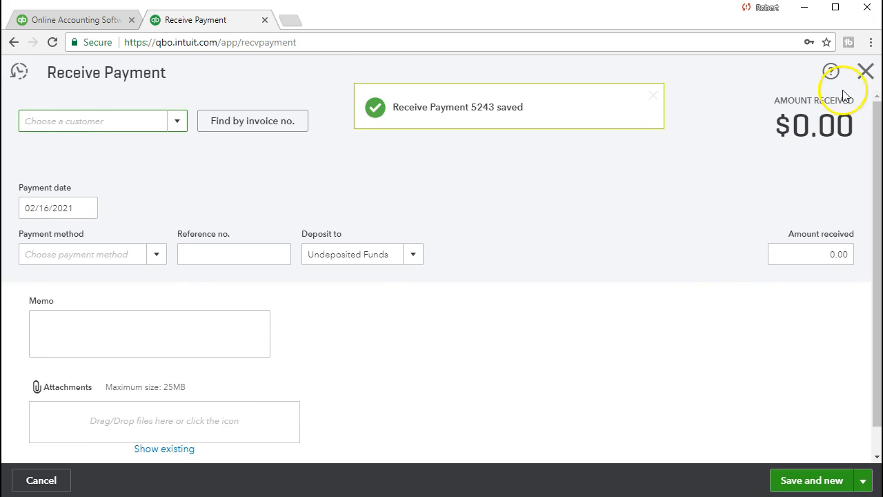
click(865, 73)
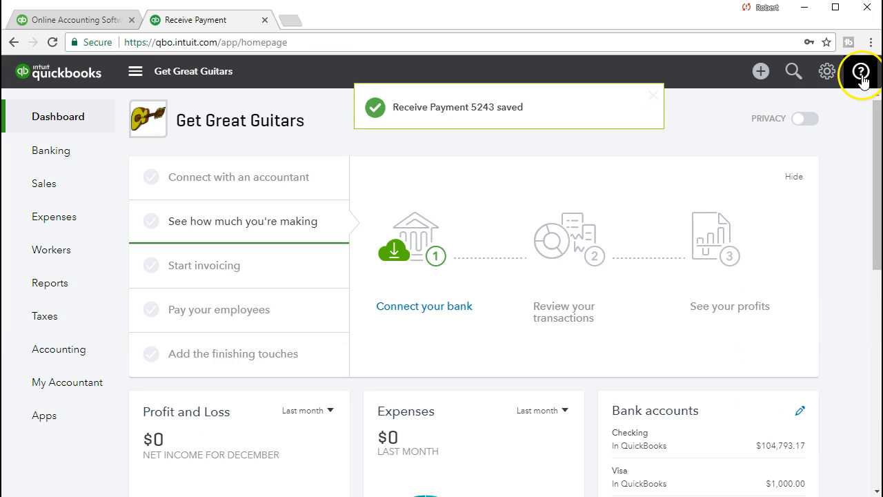
- Open the Balance Sheet report by searching the reports for it
click(73, 289)
click(207, 265)
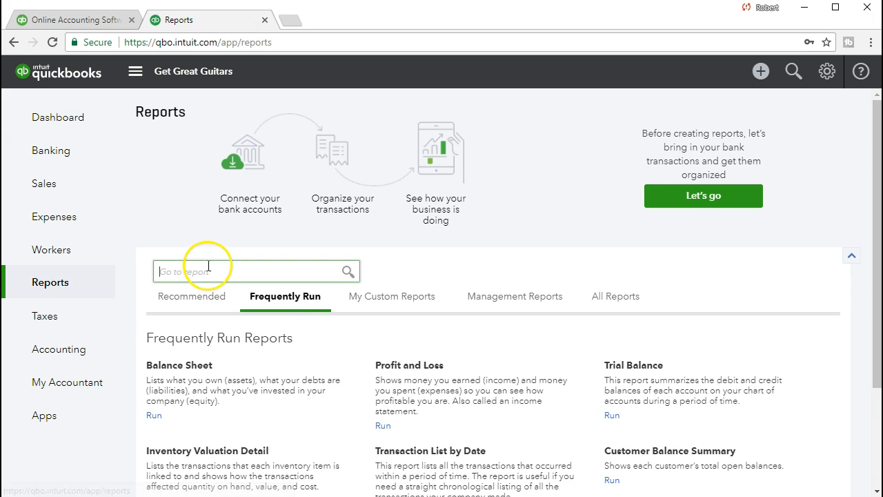
text(bal)
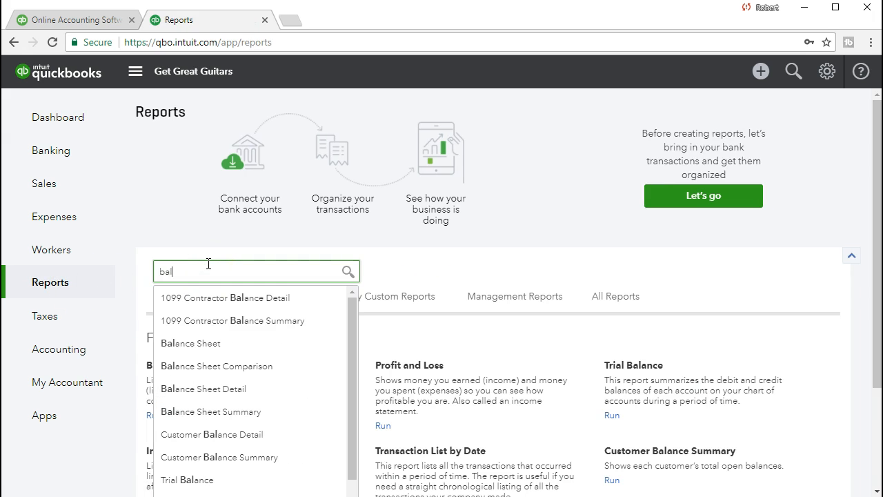
click(191, 343)
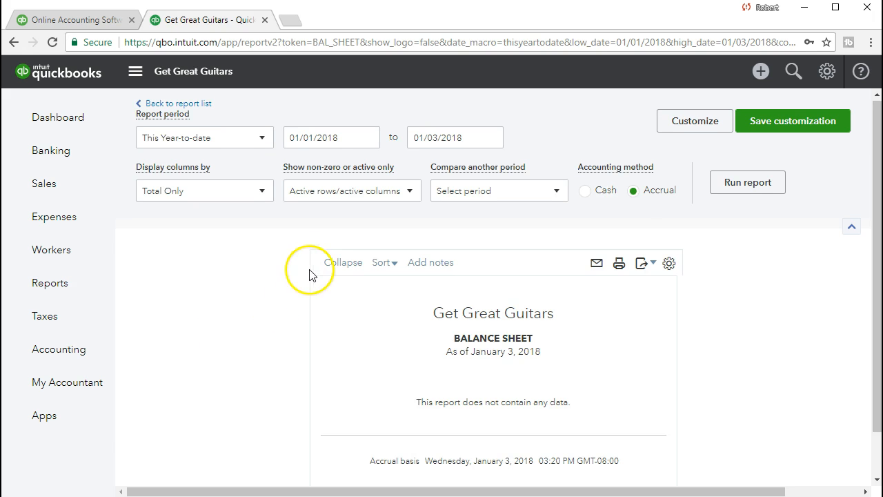
- Run the Balance Sheet for the period 02/01/2021 to 02/28/2021
click(348, 136)
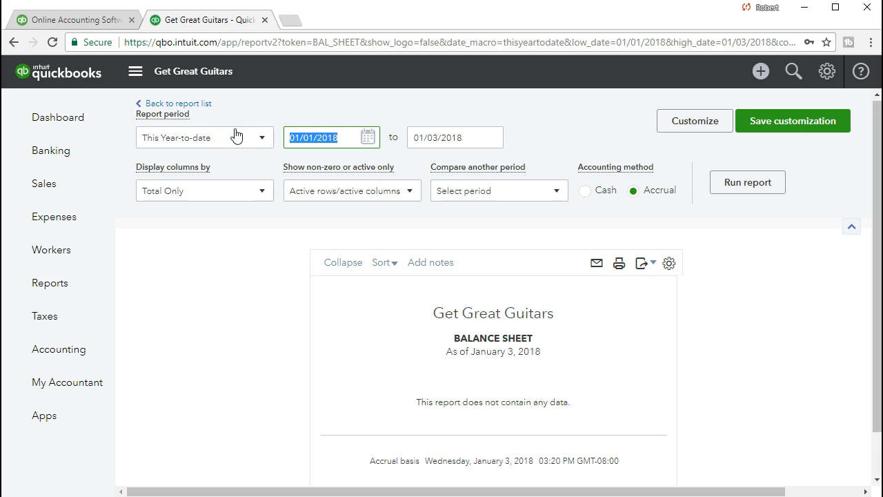
text(020121)
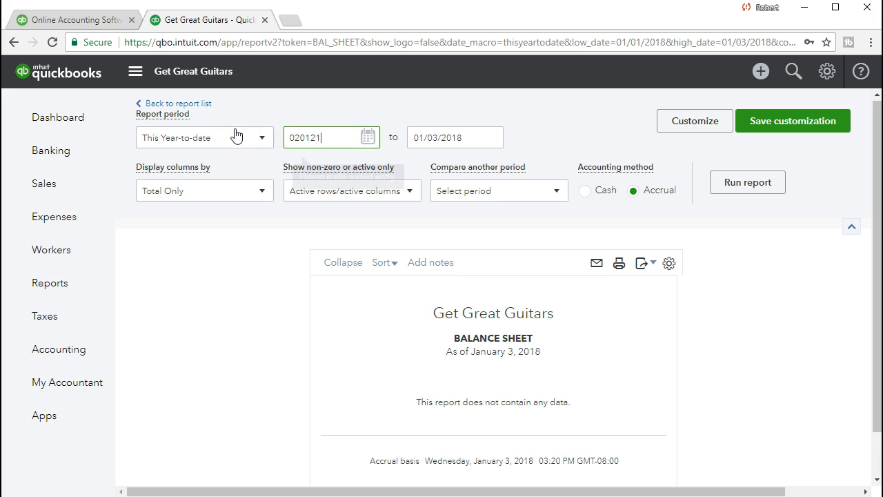
key(Tab)
text(02/28/2021)
key(Tab)
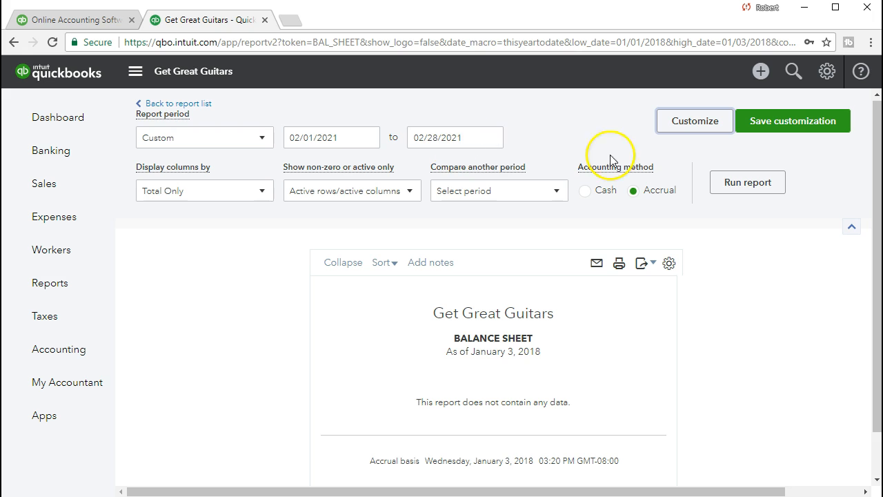
click(746, 189)
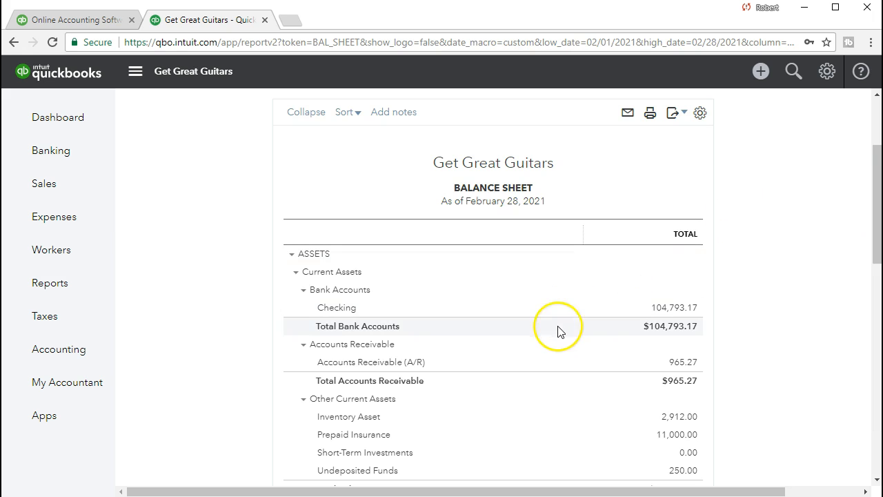
- Drill into the Undeposited Funds balance and open the Anderson Guitars 250.00 payment
scroll(531, 352, down, 1)
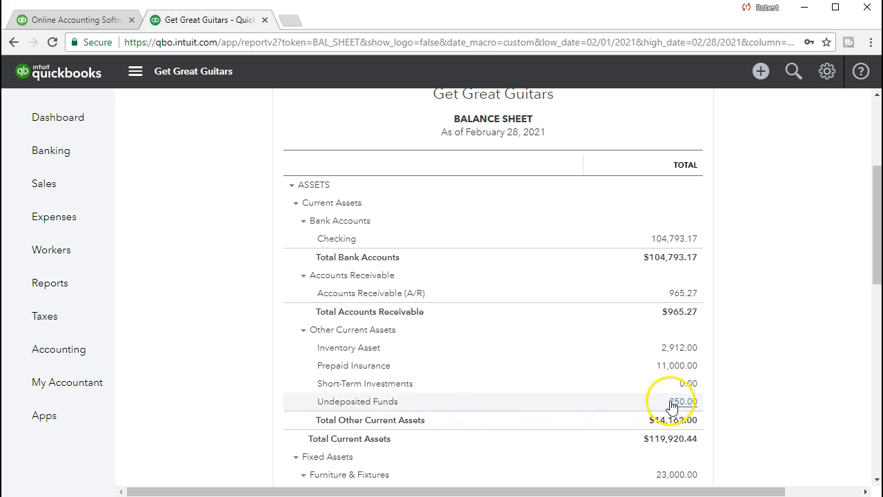
click(696, 407)
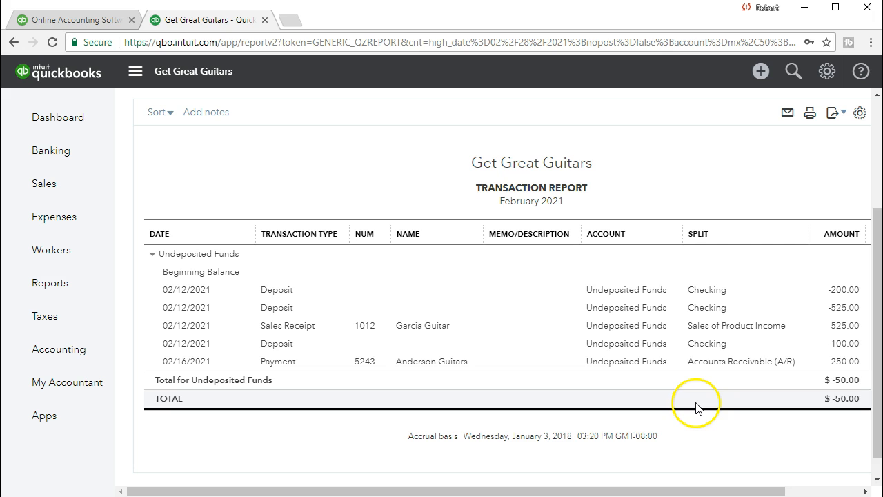
click(845, 361)
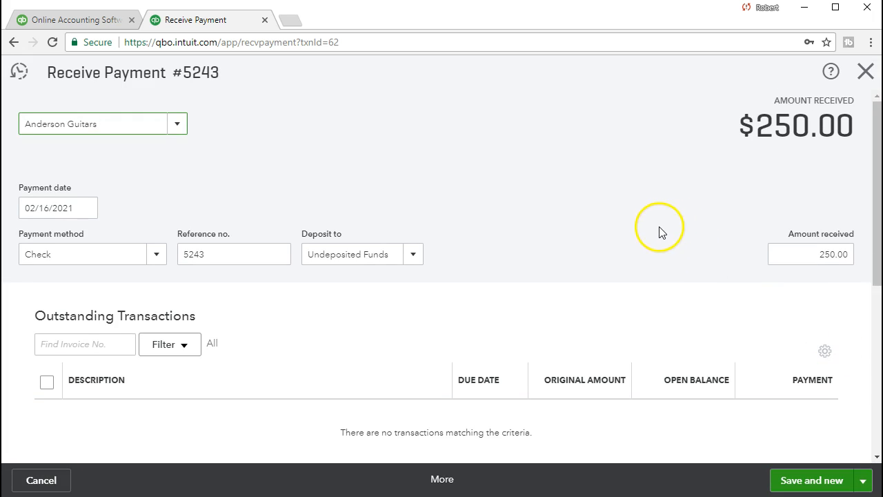
- Close the payment, return to the Balance Sheet summary, and drill into the Accounts Receivable balance
click(867, 71)
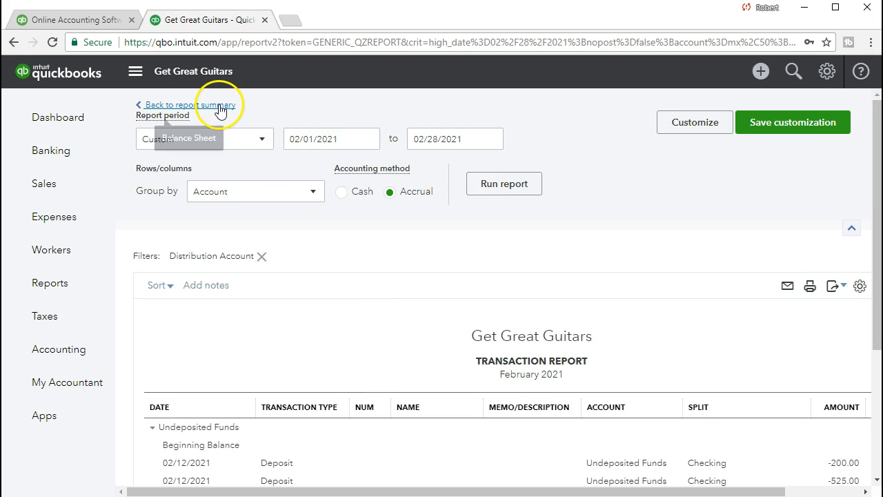
click(219, 110)
scroll(221, 143, down, 3)
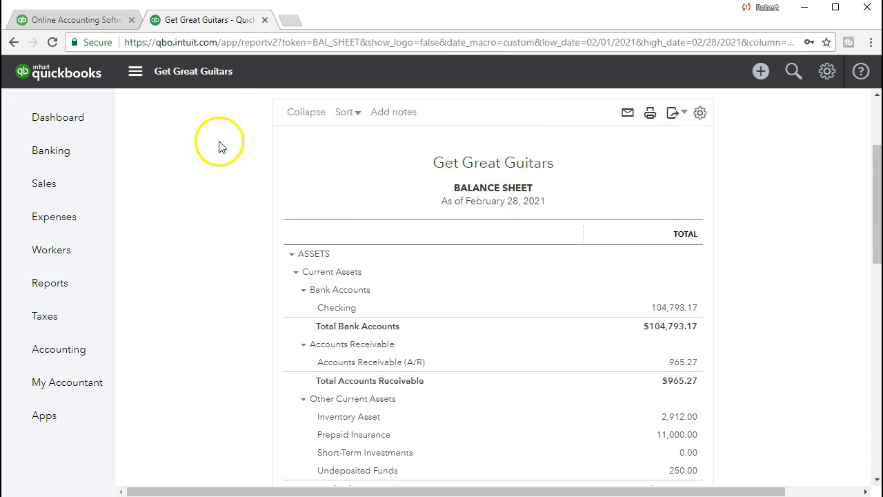
click(273, 327)
scroll(273, 327, down, 3)
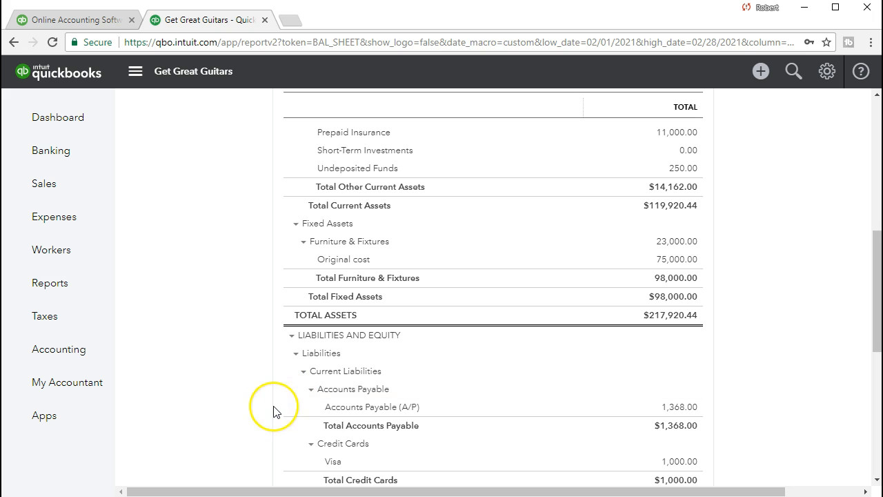
scroll(273, 412, up, 5)
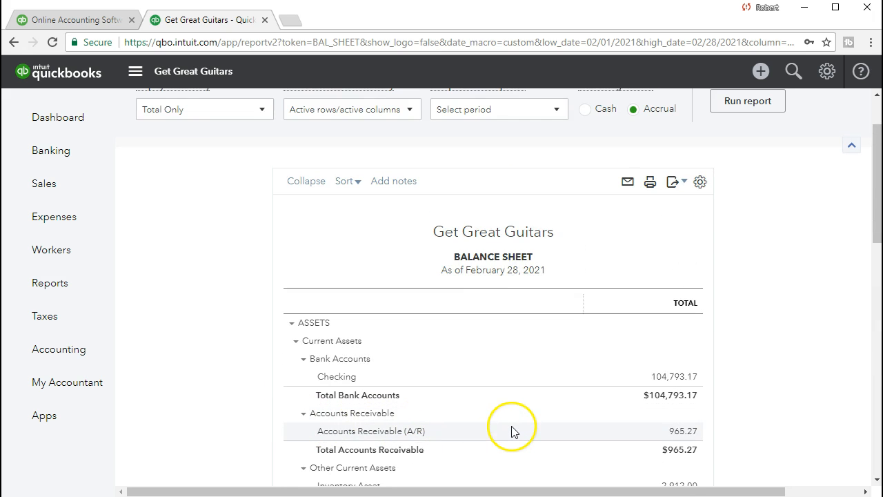
click(675, 434)
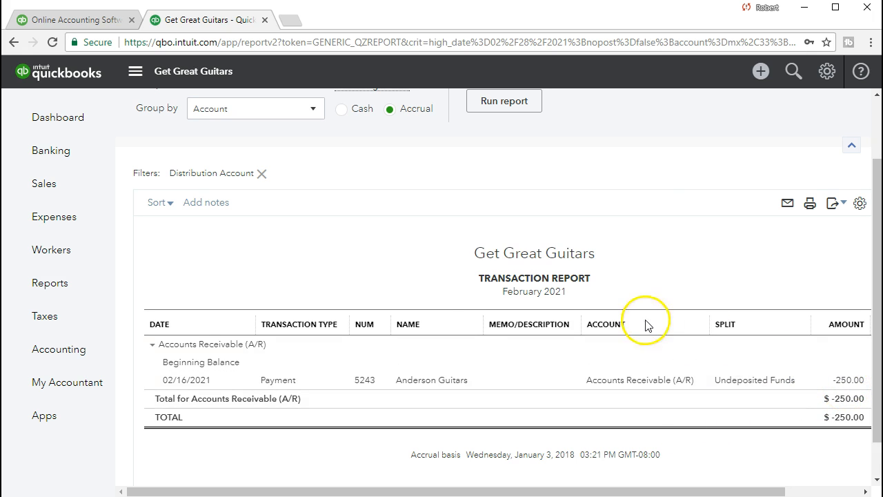
- Change the transaction report's start date to 01/01/2021 and run the report again
scroll(473, 310, up, 1)
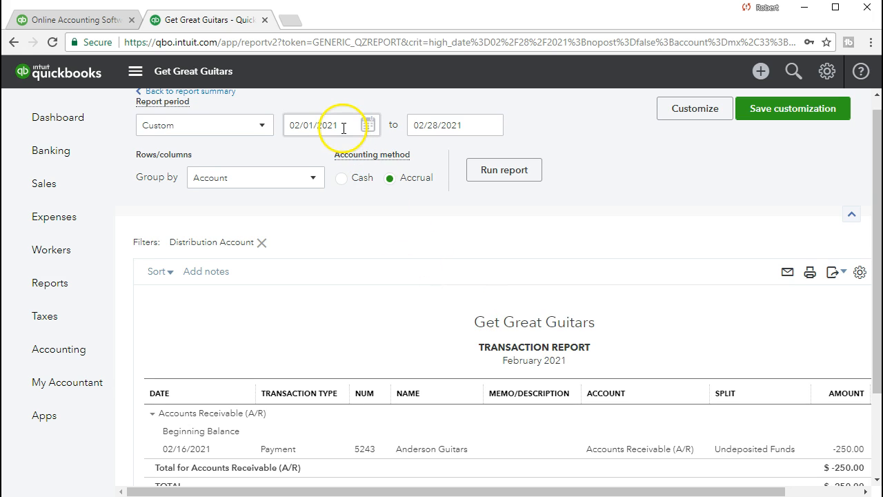
click(299, 124)
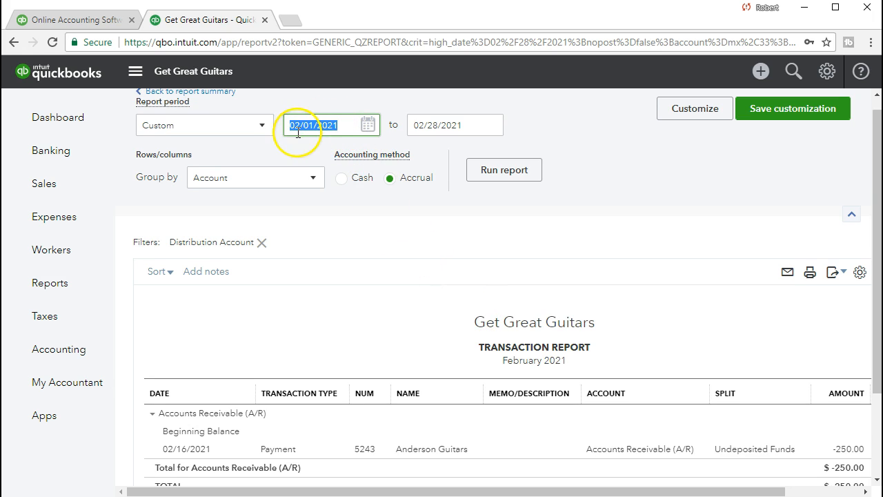
click(296, 124)
key(BackSpace)
text(1)
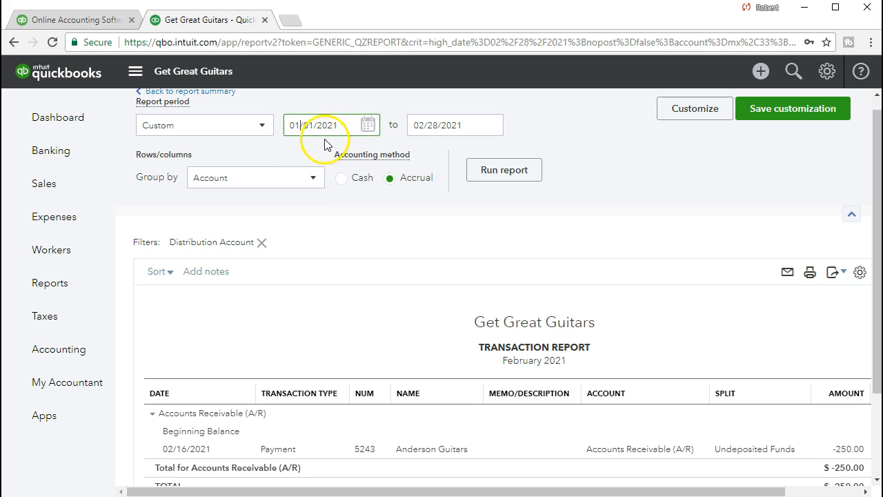
click(440, 138)
click(503, 170)
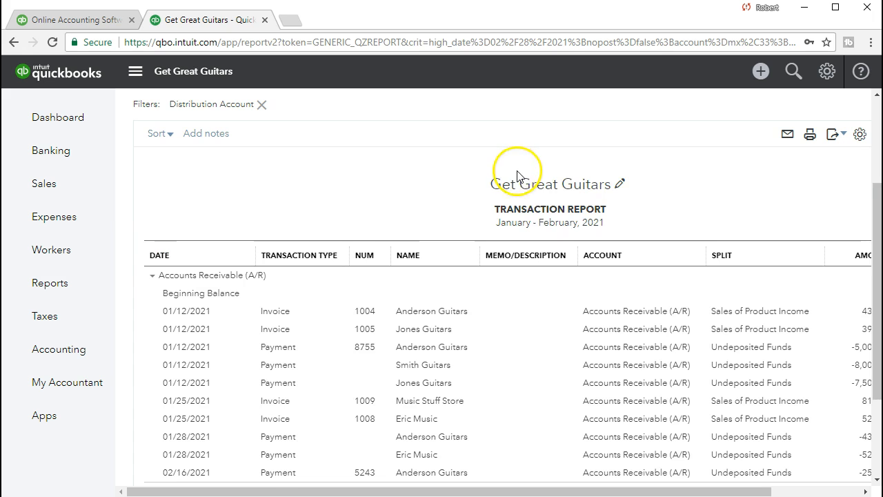
- Scroll across the Accounts Receivable transaction report to review the amount and balance columns
drag(631, 491, 742, 491)
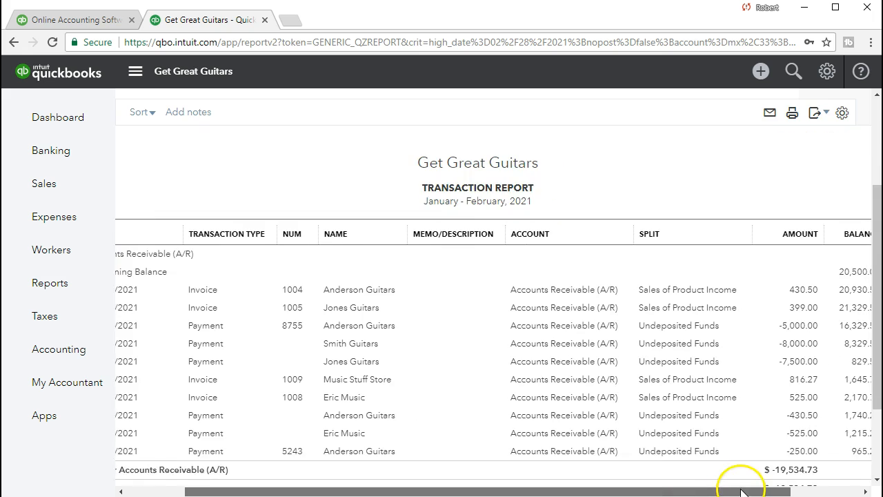
scroll(761, 445, down, 1)
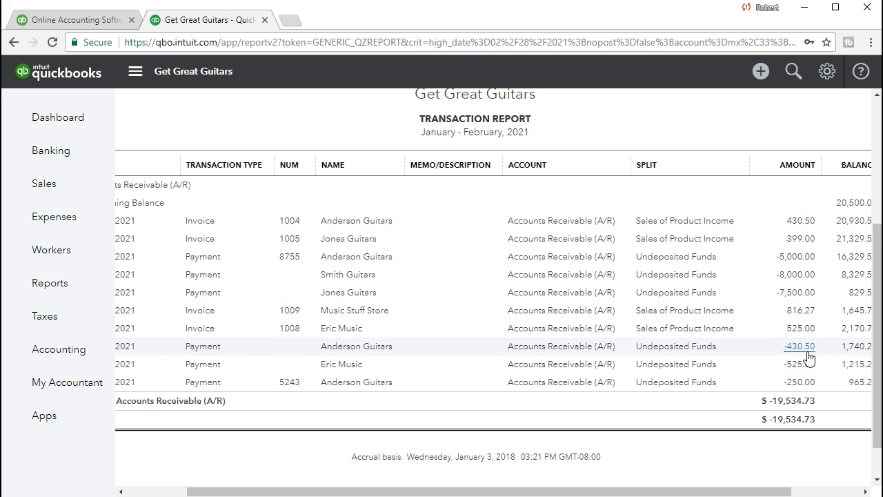
click(803, 330)
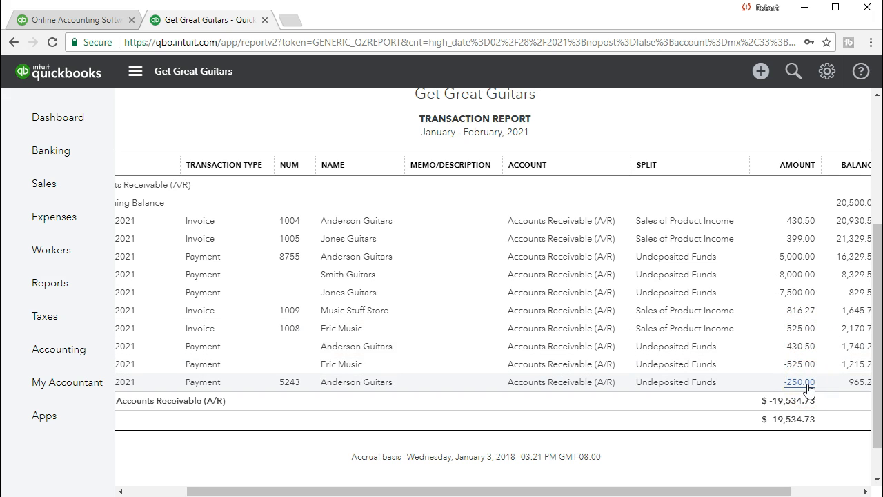
drag(780, 492, 835, 491)
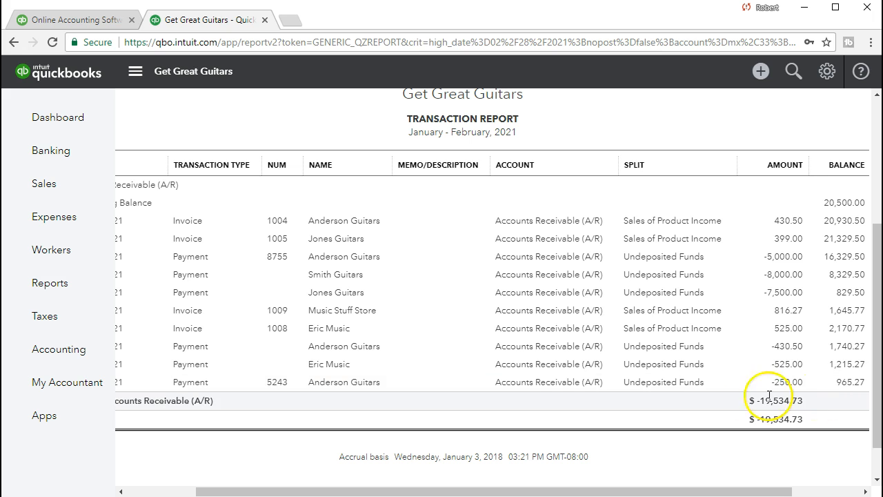
- Open the Customer Balance Detail report by searching the Reports page for it
click(84, 296)
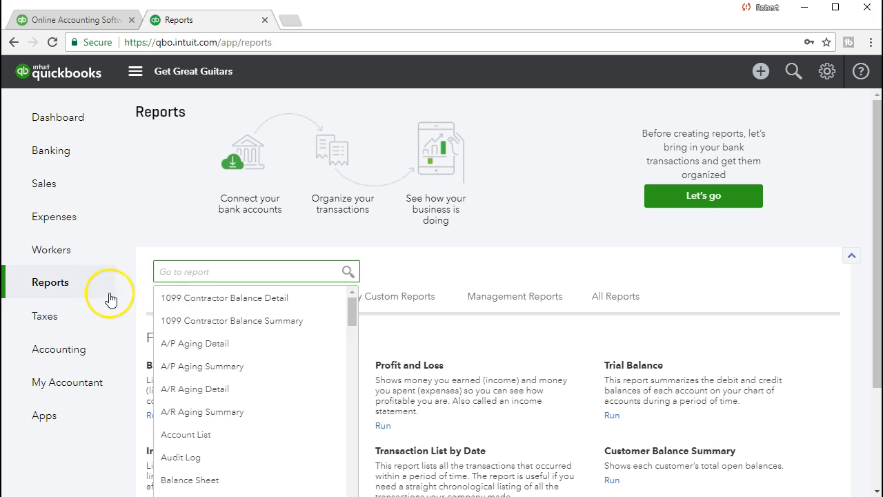
click(94, 296)
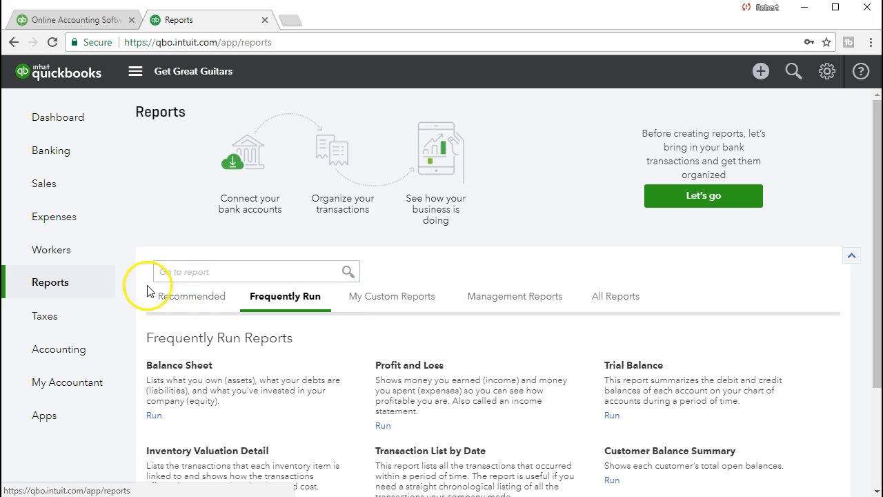
click(182, 274)
text(cust)
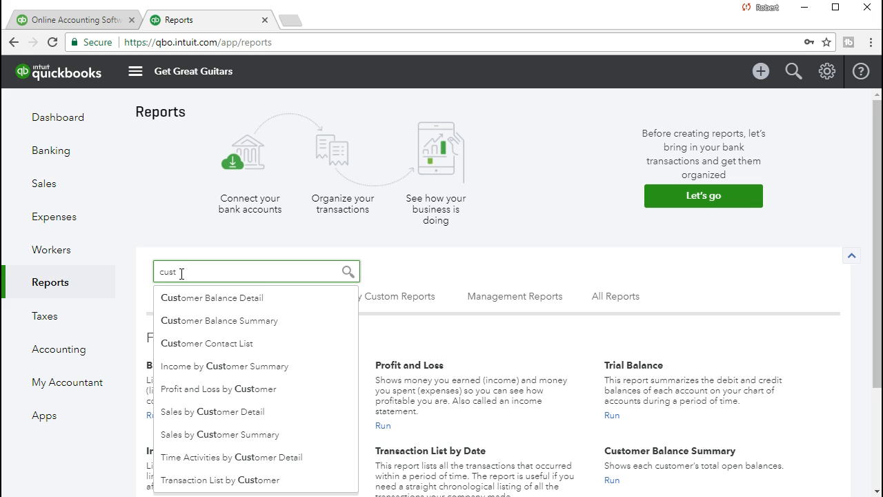
click(229, 307)
click(325, 298)
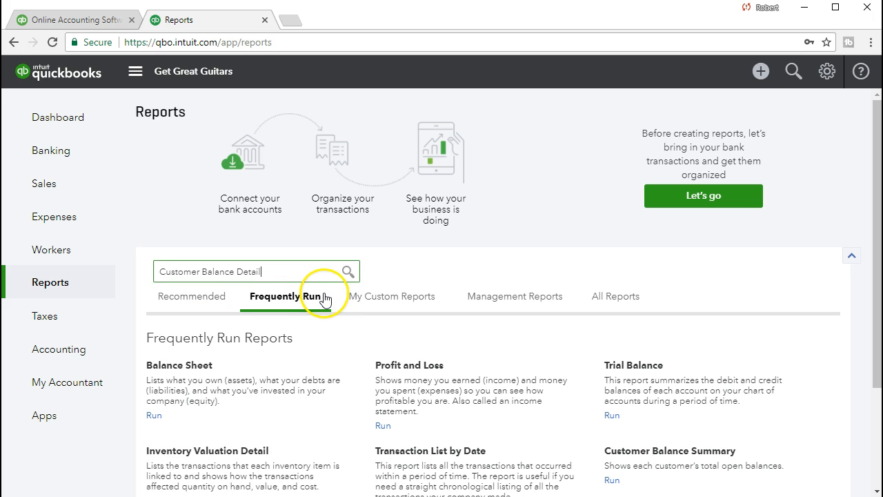
click(327, 271)
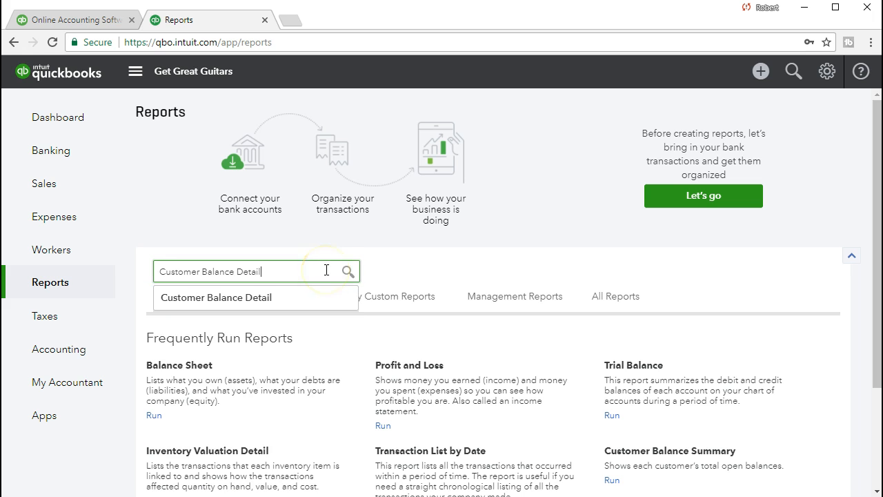
click(309, 291)
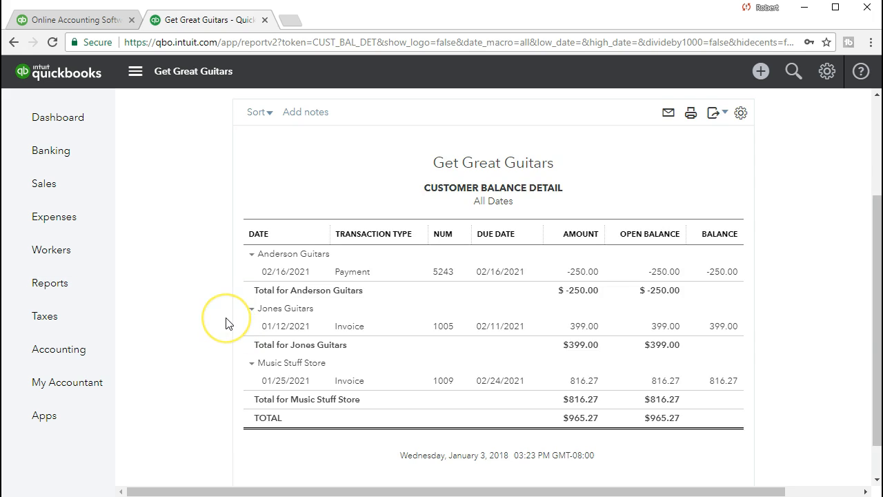
scroll(226, 318, up, 3)
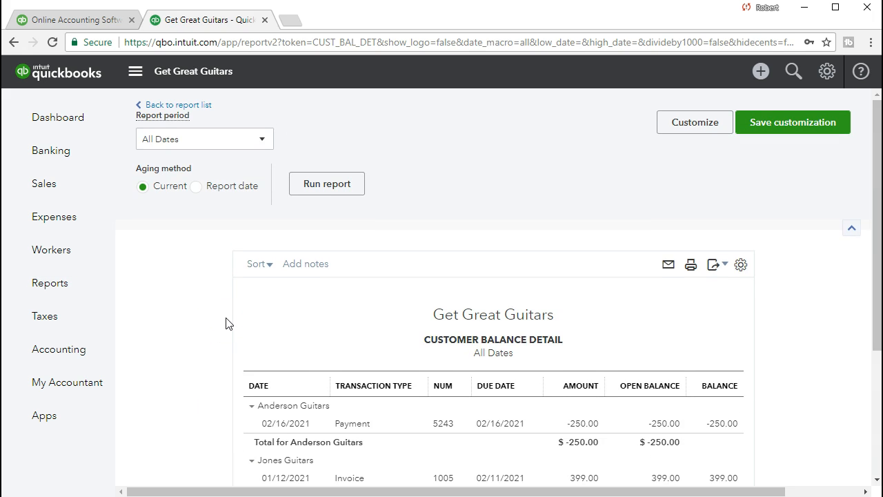
- Drill into the Anderson Guitars -250.00 balance in the Customer Balance Detail report
scroll(228, 323, down, 3)
click(581, 383)
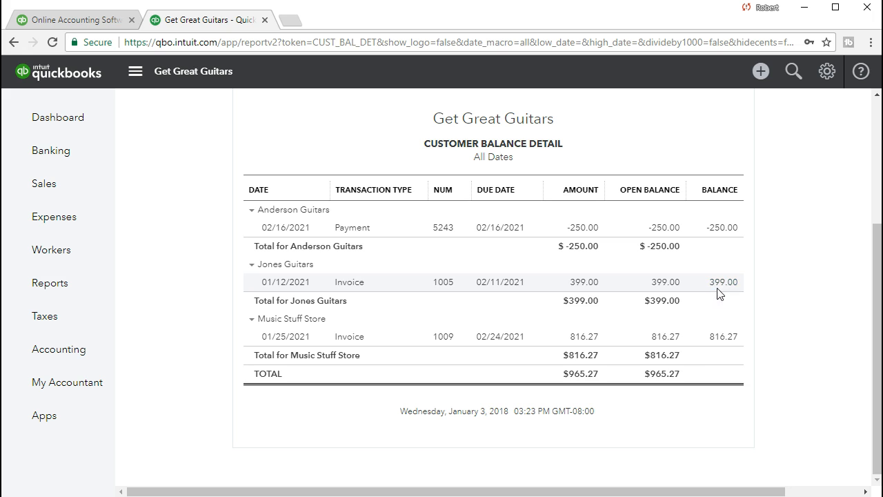
click(724, 231)
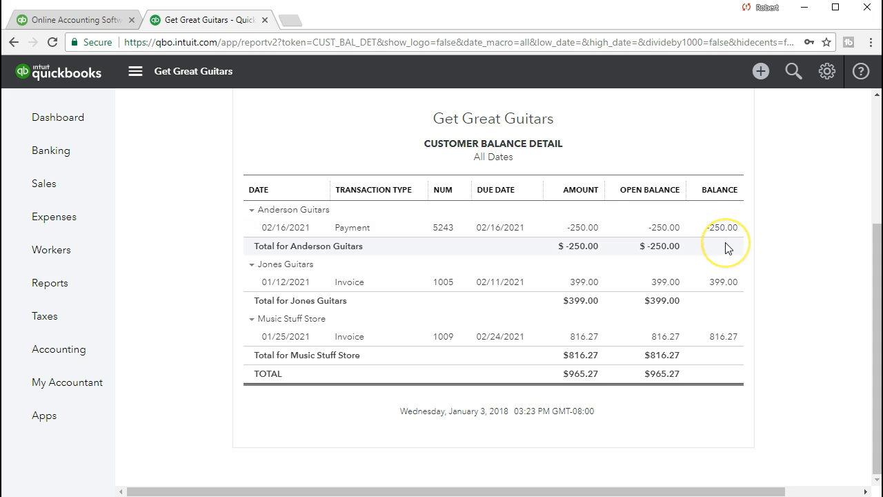